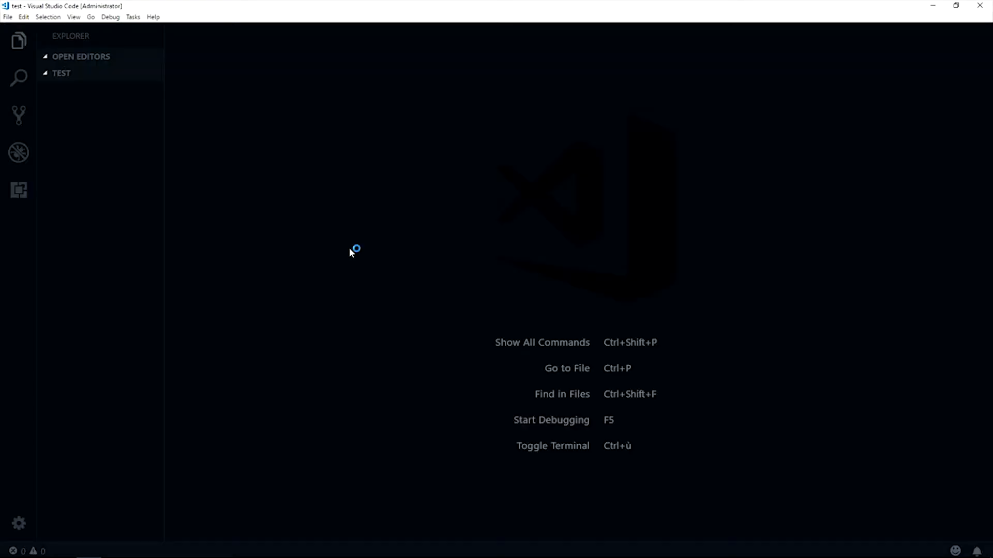
# Create a file named index.html in the test folder and enter the abbreviation html:5 on its first line
pyautogui.moveTo(116, 78)
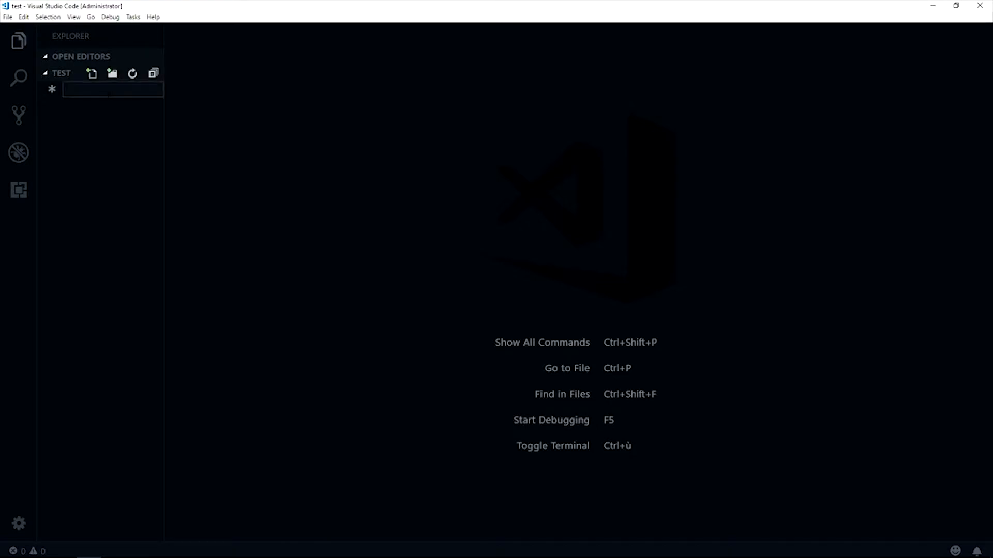
pyautogui.write('index.html')
pyautogui.press('Return')
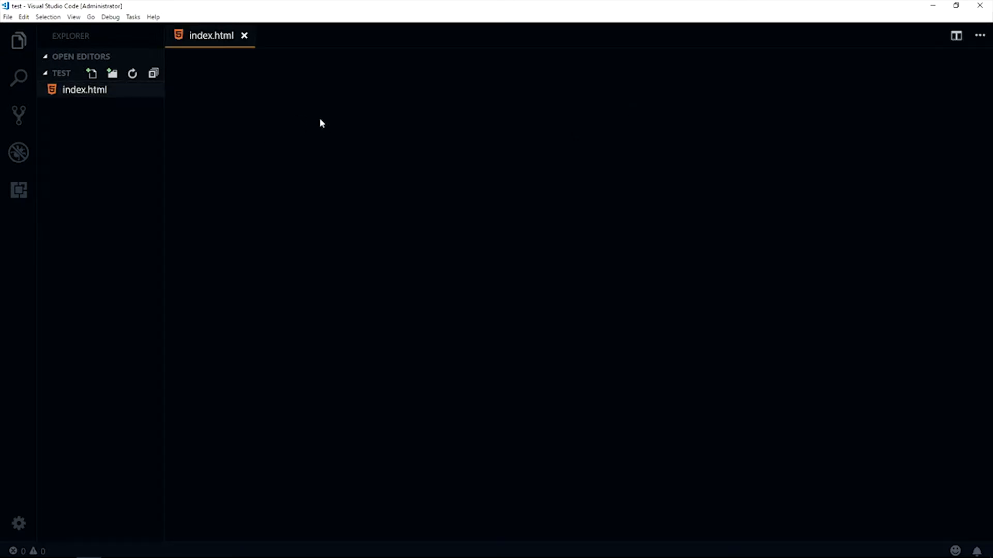
pyautogui.click(253, 106)
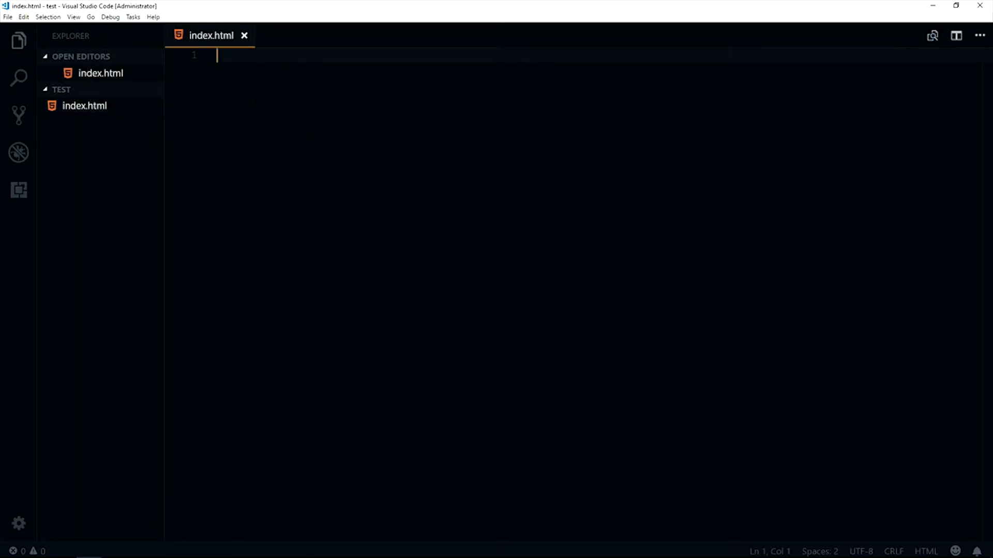
pyautogui.write('html:5')
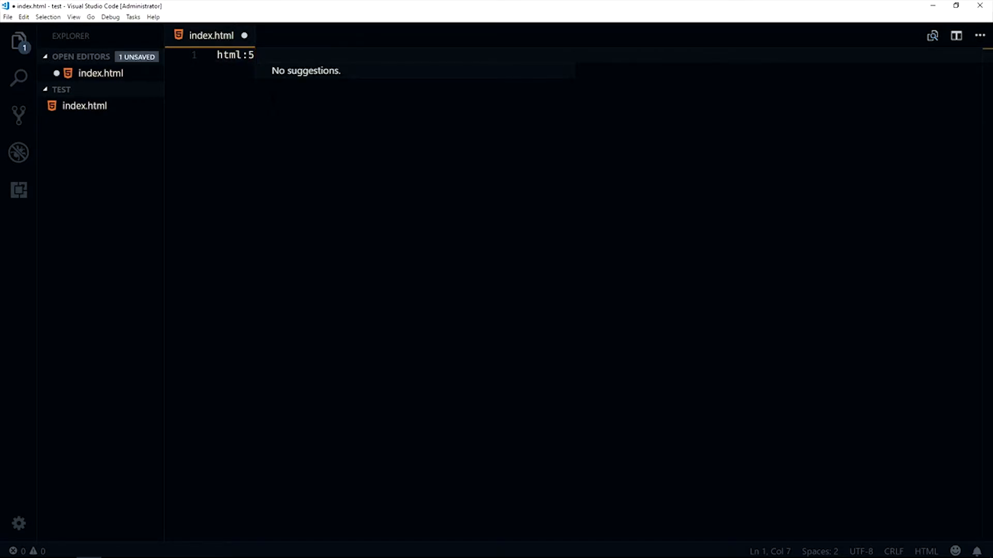
# Try to bring up an expansion suggestion for the html:5 abbreviation by re-entering its ":5" ending
pyautogui.press('BackSpace')
pyautogui.press('BackSpace')
pyautogui.write(':5')
pyautogui.hotkey('ctrl', 's')
pyautogui.press('BackSpace')
pyautogui.write('5')
pyautogui.hotkey('ctrl', 'space')
pyautogui.press('BackSpace')
pyautogui.press('BackSpace')
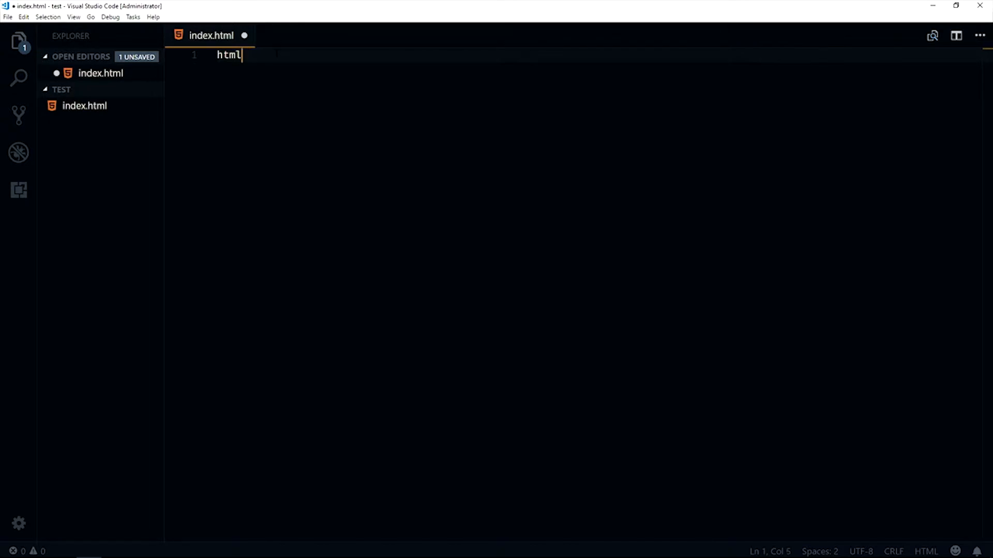
pyautogui.hotkey('ctrl', 'space')
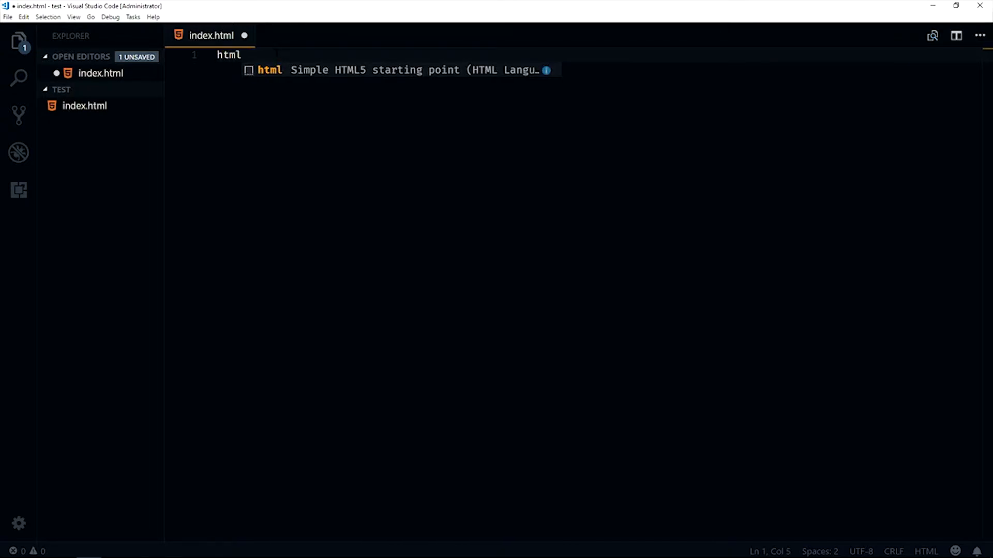
pyautogui.write(':5')
pyautogui.press('BackSpace')
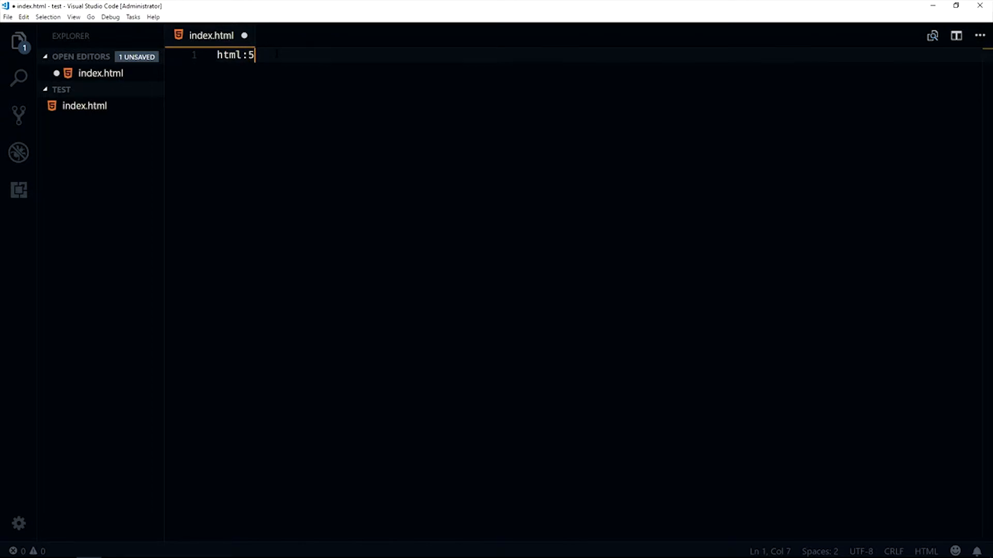
# Expand the html:5 abbreviation into the HTML5 boilerplate and save index.html
pyautogui.hotkey('ctrl', 'space')
pyautogui.press('Tab')
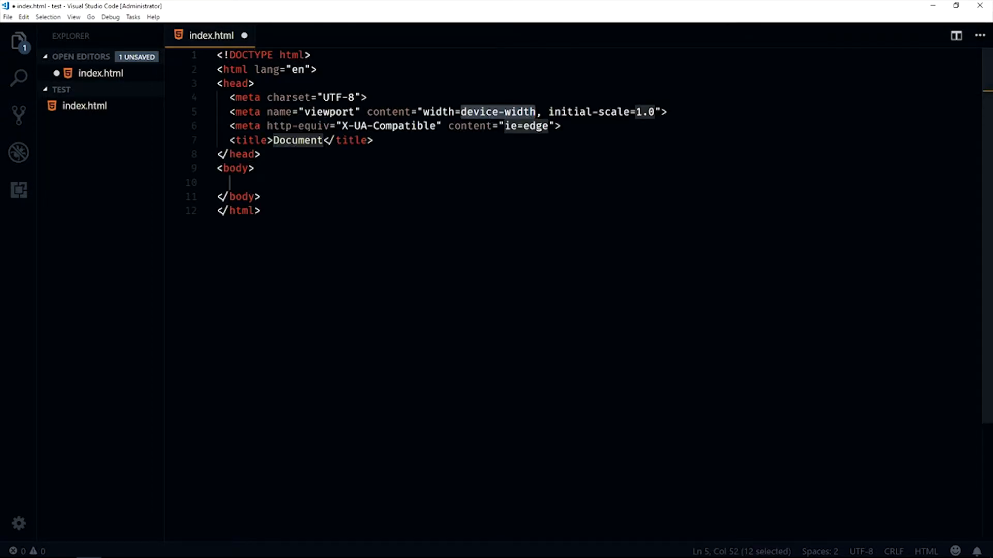
pyautogui.hotkey('ctrl', 's')
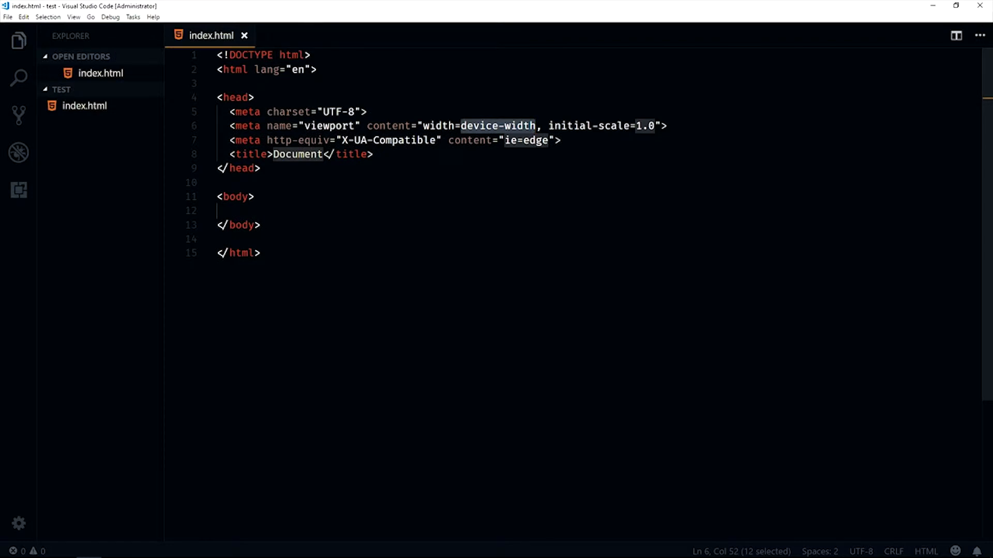
pyautogui.click(307, 182)
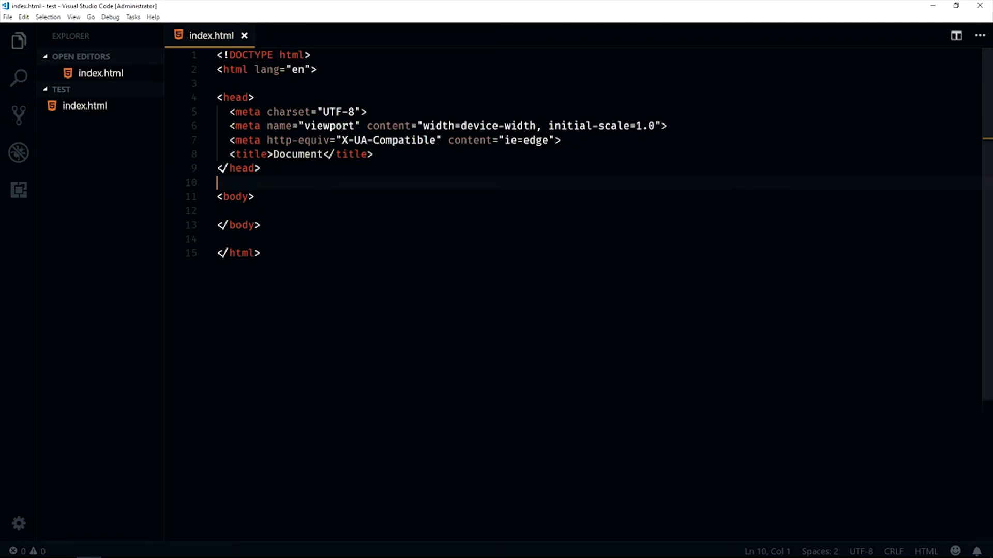
# Open the integrated terminal, switch to the GitHub window in Blisk and open the form for a new repository
pyautogui.hotkey('ctrl', '`')
pyautogui.click(165, 549)
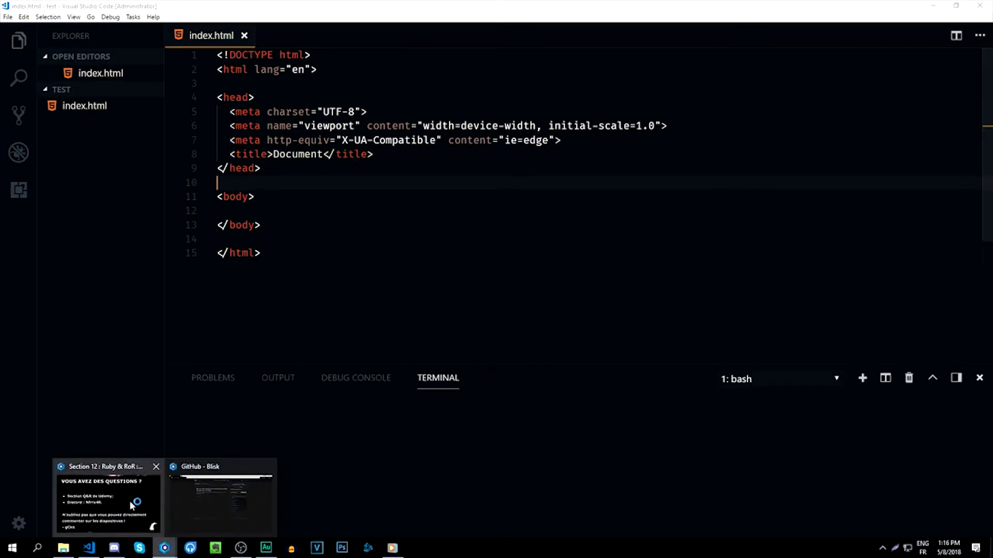
pyautogui.click(225, 491)
pyautogui.click(723, 49)
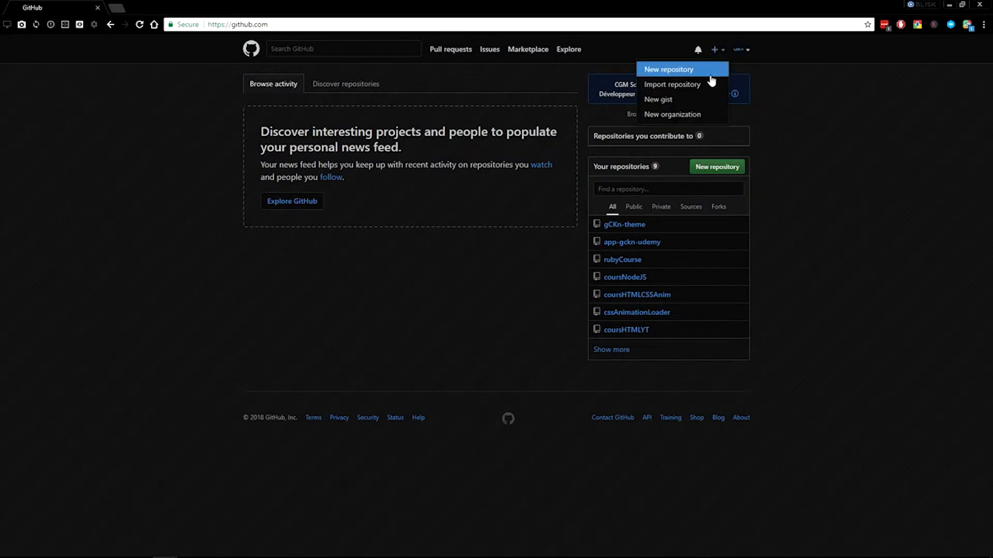
pyautogui.click(669, 70)
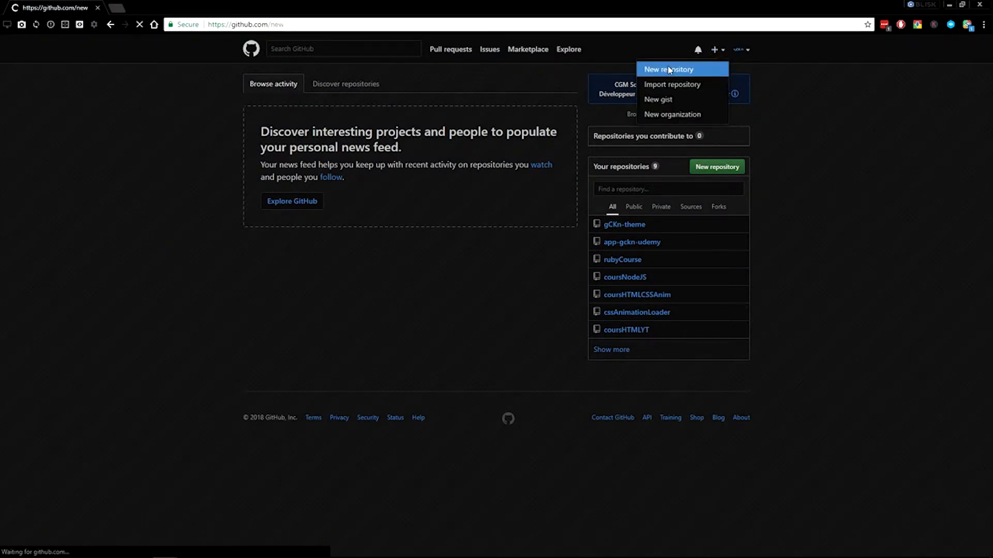
# Create a public repository named test-gckn with the description "Test" and no README
pyautogui.write('test-')
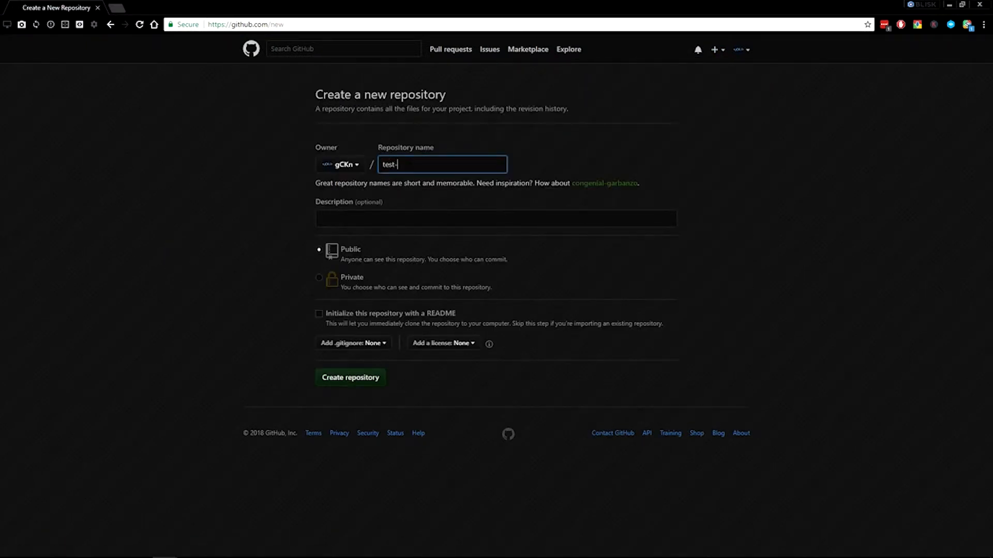
pyautogui.write('repo-gckn')
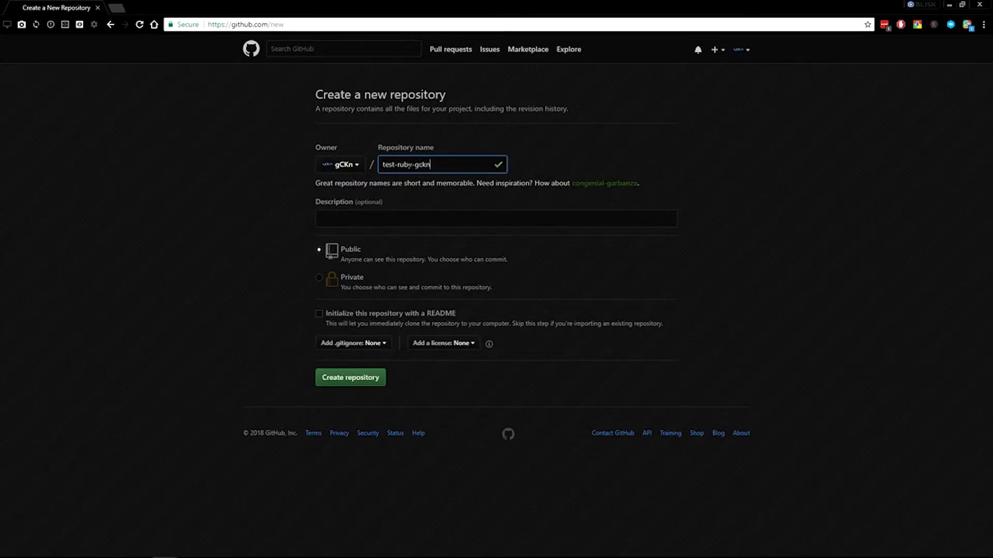
pyautogui.hotkey('ctrl', 'a')
pyautogui.press('BackSpace')
pyautogui.write('test-gckn')
pyautogui.press('Tab')
pyautogui.write('Test')
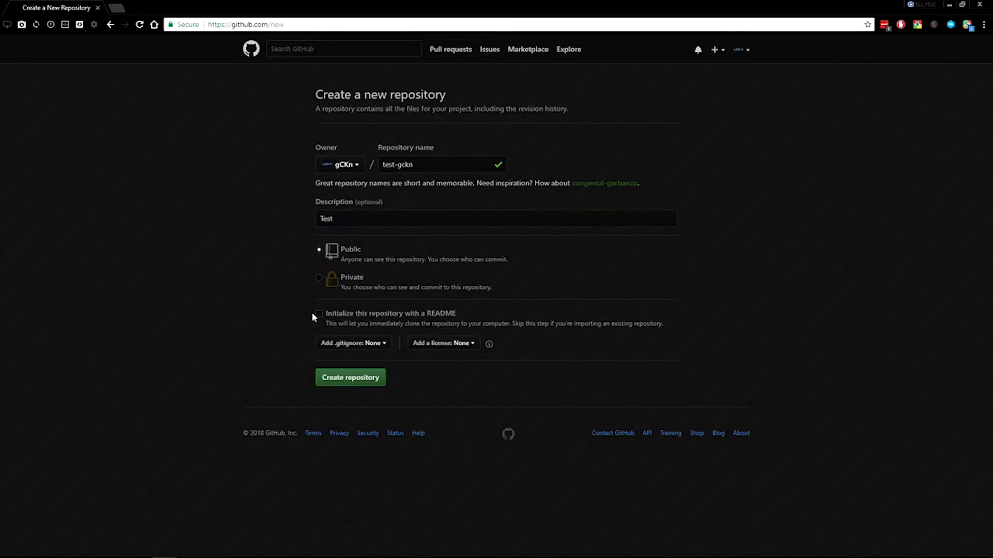
pyautogui.click(353, 378)
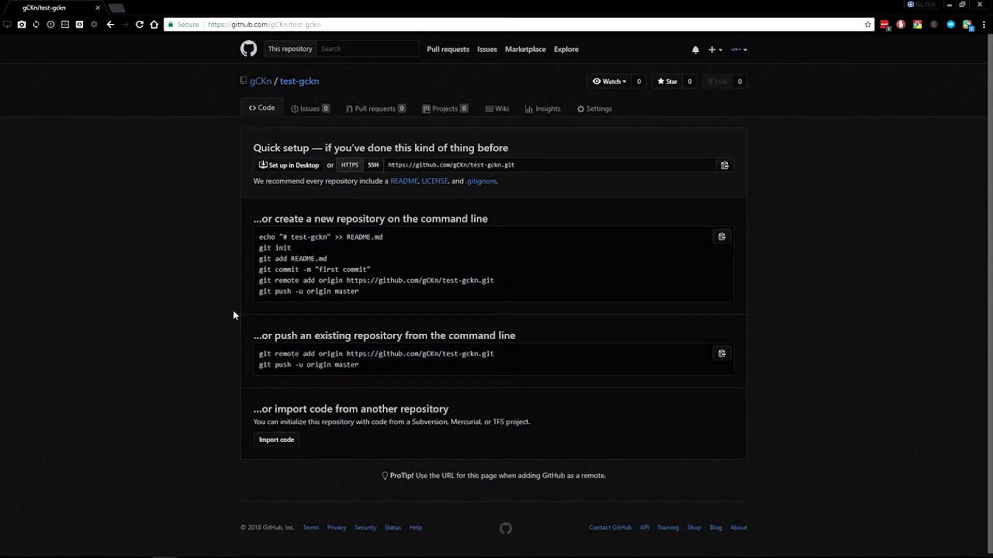
# Copy the git commit, git remote add origin and git push commands from the new-repository instructions and switch back to Visual Studio Code
pyautogui.scroll(-1, 233, 316)
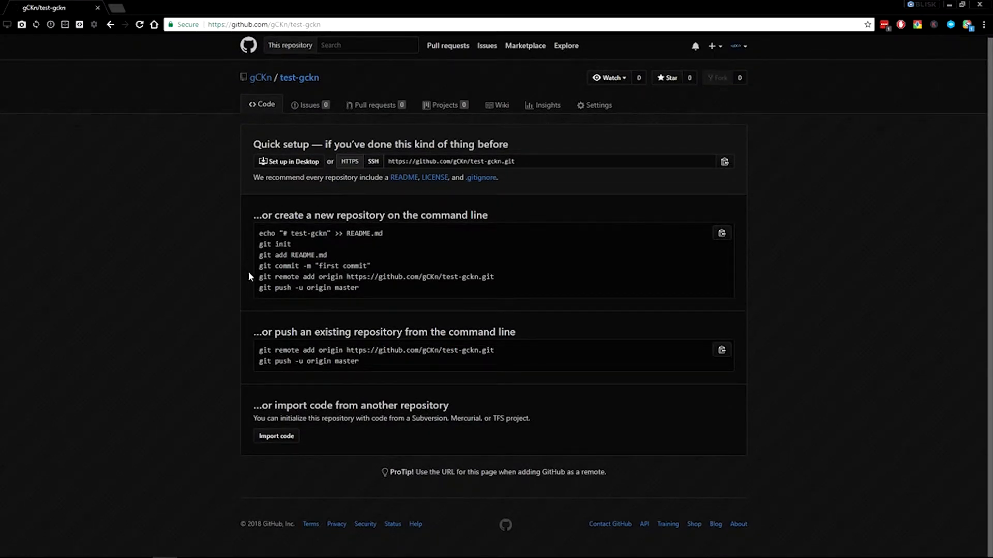
pyautogui.moveTo(254, 271); pyautogui.dragTo(365, 288)
pyautogui.hotkey('alt', 'Tab')
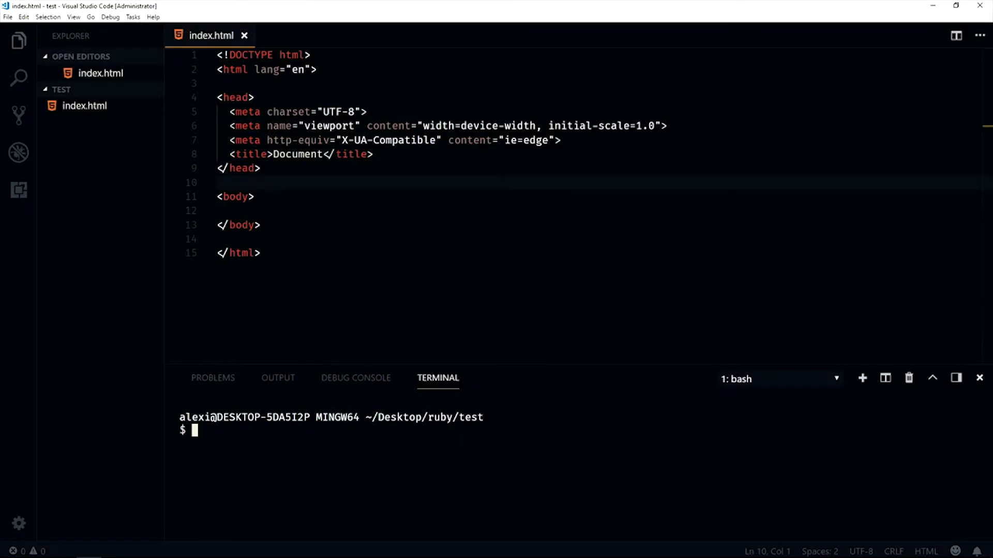
# Try to stage all files of the test folder with git add . in the terminal
pyautogui.write('git add .')
pyautogui.press('Return')
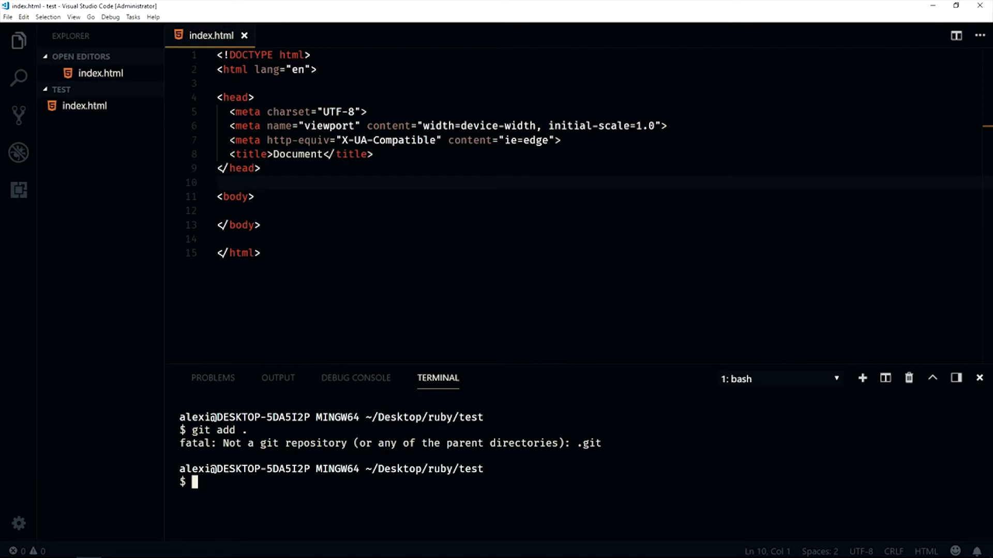
# Initialize a Git repository in the test folder with git init and stage all files with git add
pyautogui.write('git init')
pyautogui.press('Return')
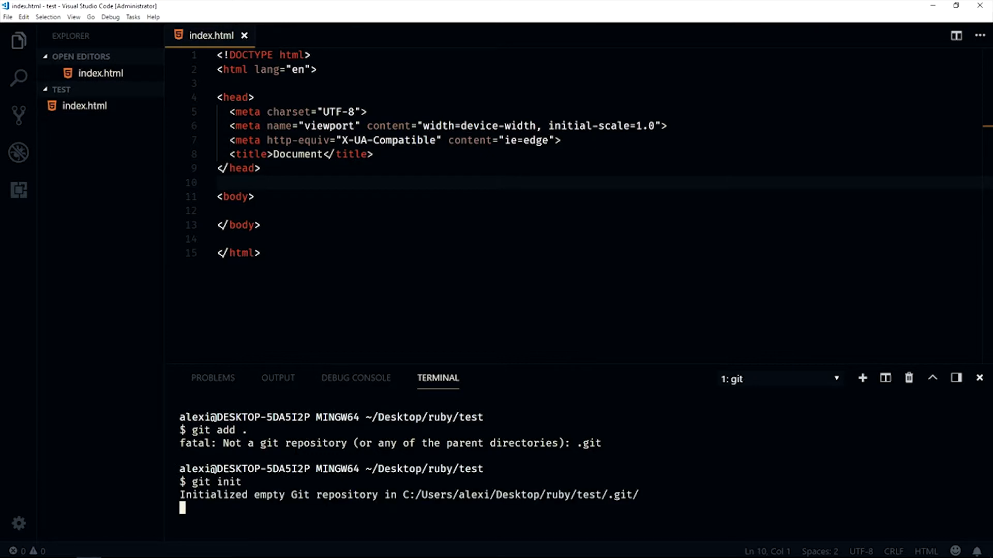
pyautogui.write('git add .')
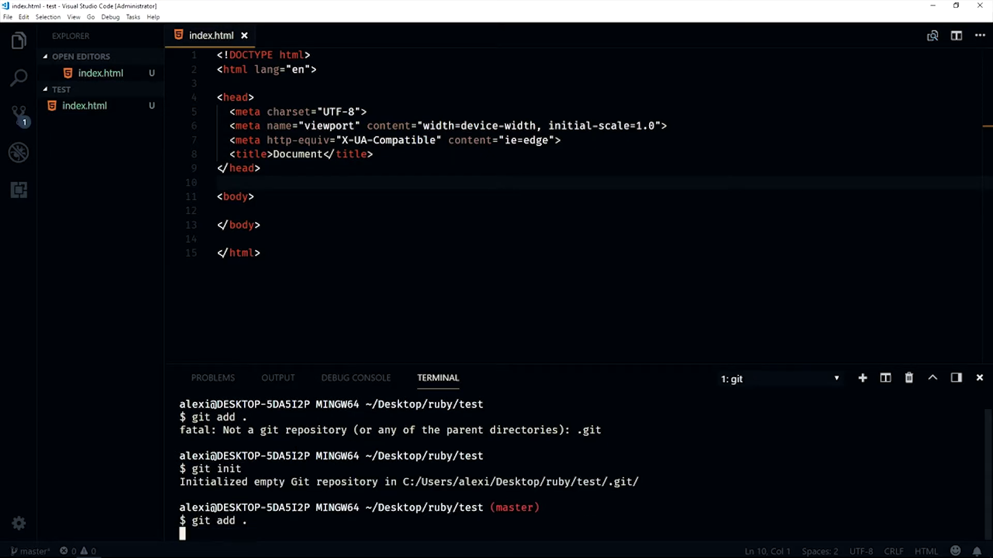
pyautogui.press('Return')
# Run the copied commands to commit as "first commit", add the test-gckn repository as origin and push master
pyautogui.write('git remote add origin https://github.com/gCKn/test-gckn.git git push -u origin master')
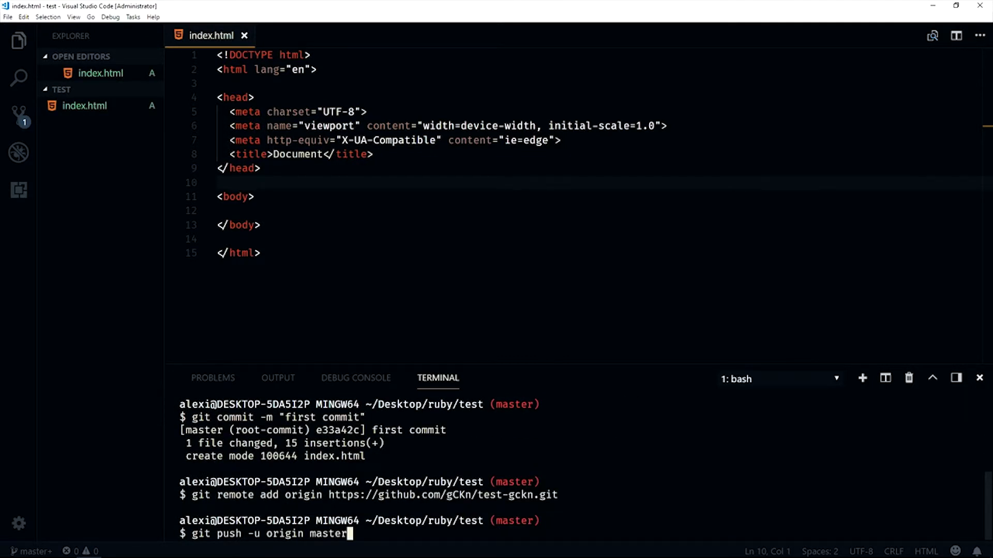
pyautogui.press('Return')
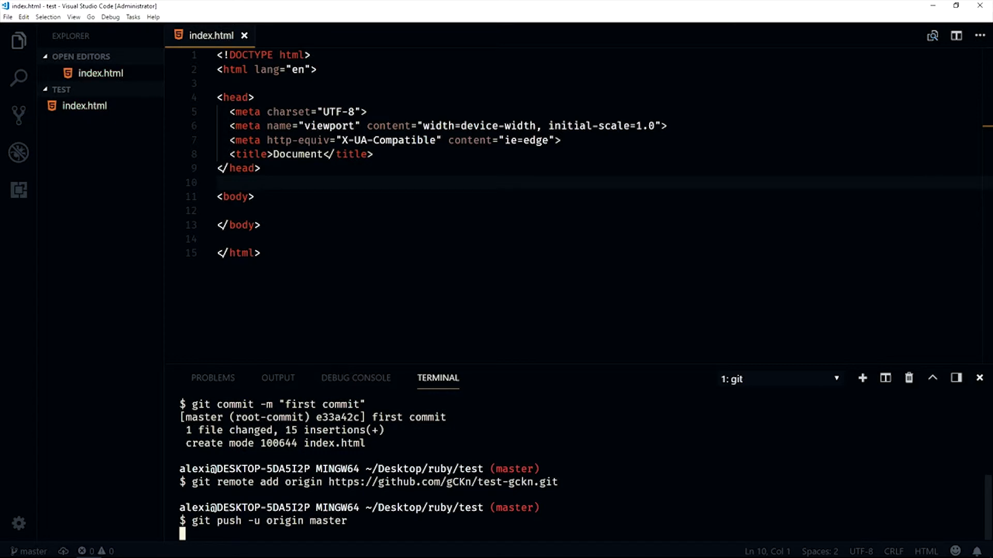
# Review the terminal output of the Git commands, and reload the test-gckn repository page in Blisk to check the pushed file
pyautogui.scroll(4, 574, 466)
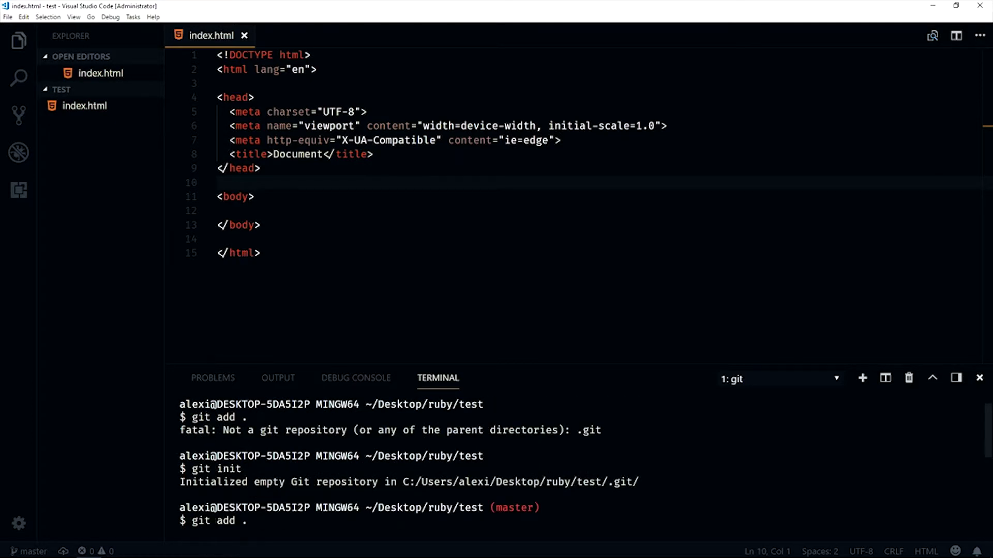
pyautogui.scroll(-2, 574, 465)
pyautogui.scroll(-5, 574, 465)
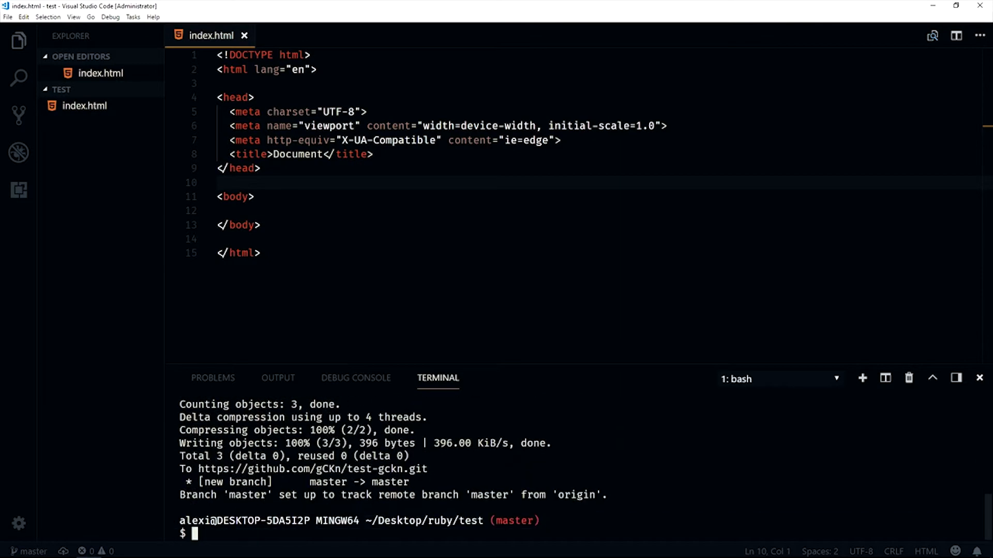
pyautogui.scroll(3, 574, 465)
pyautogui.scroll(-2, 574, 465)
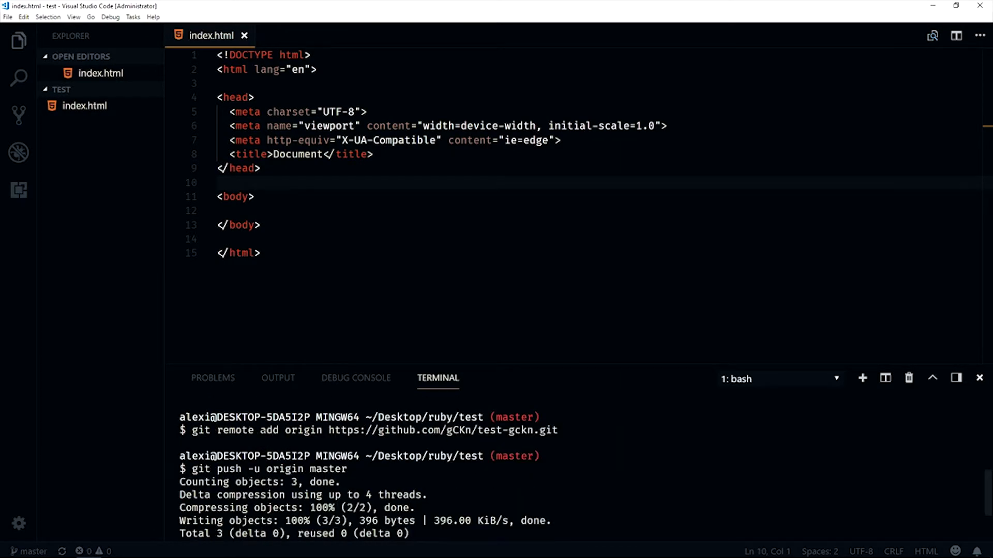
pyautogui.scroll(-2, 574, 465)
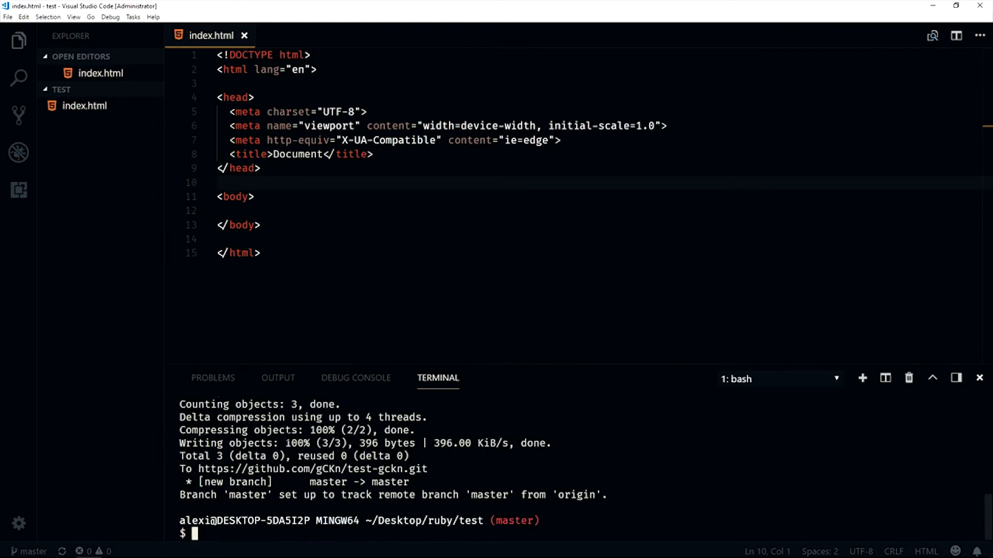
pyautogui.hotkey('alt', 'Tab')
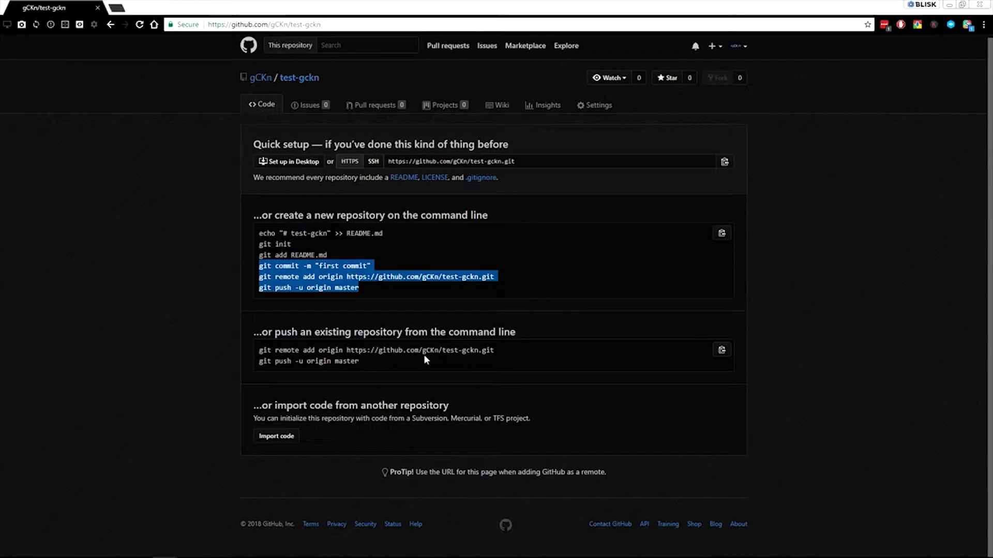
pyautogui.press('F5')
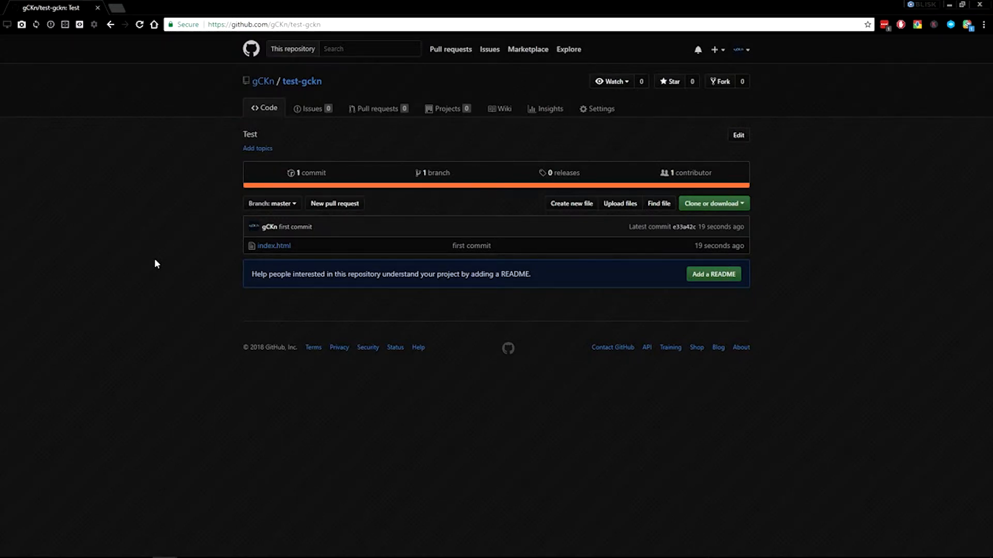
# Start a new issue in the test-gckn repository with the title "Fichier CSS non-présent"
pyautogui.click(318, 109)
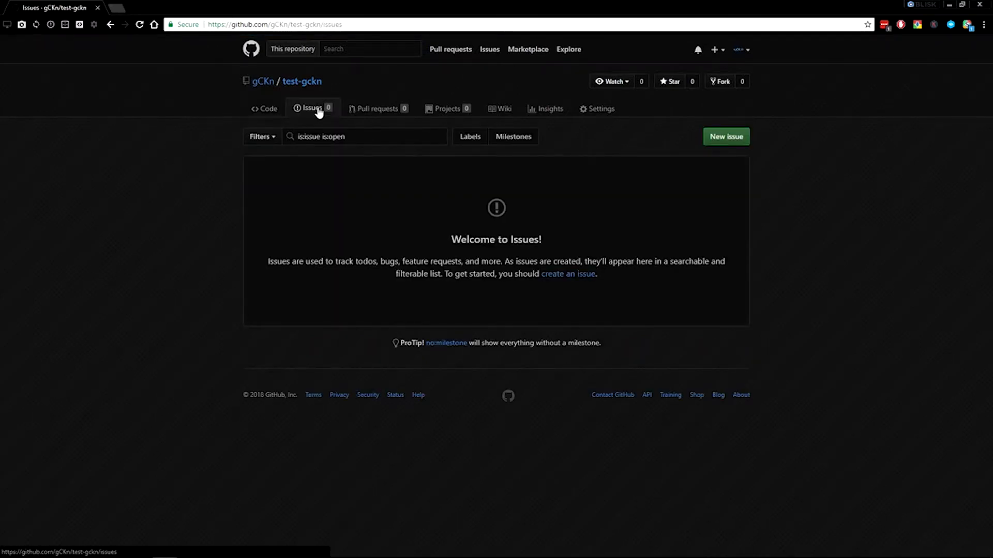
pyautogui.click(739, 137)
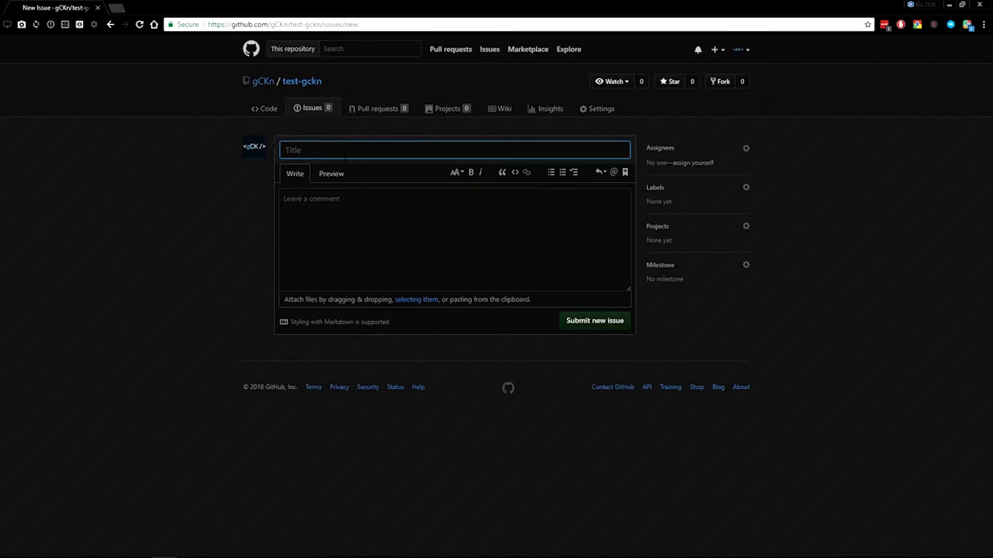
pyautogui.write('Fichier CSS ')
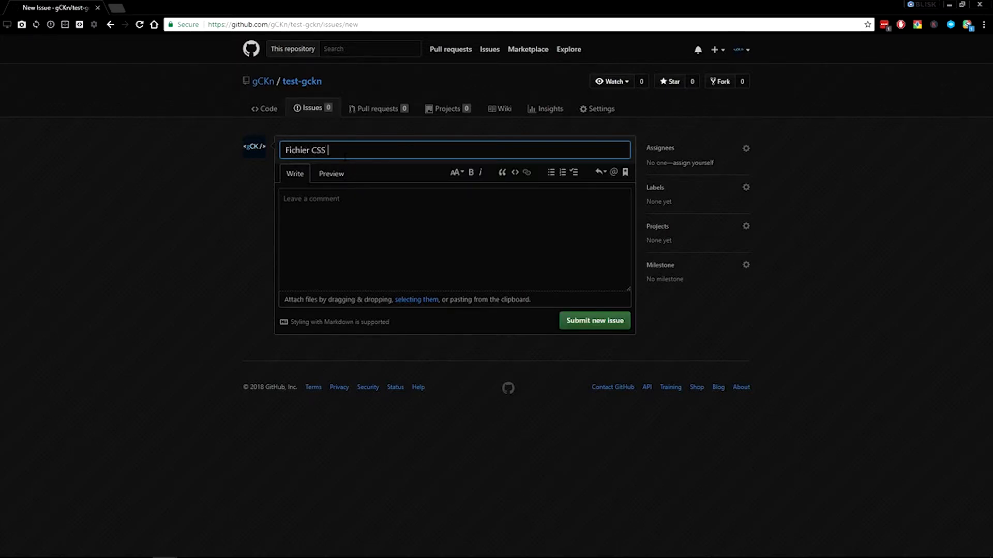
pyautogui.write('non-présent')
pyautogui.press('Tab')
pyautogui.press('Tab')
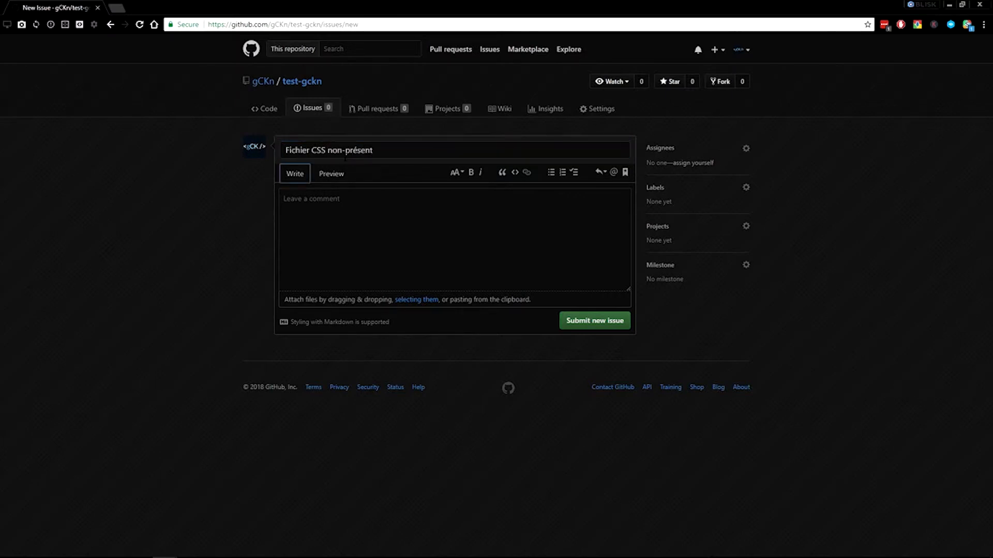
# Write the issue description "Dans mon code HTML, il n'y a pas de code/fichier CSS."
pyautogui.click(351, 208)
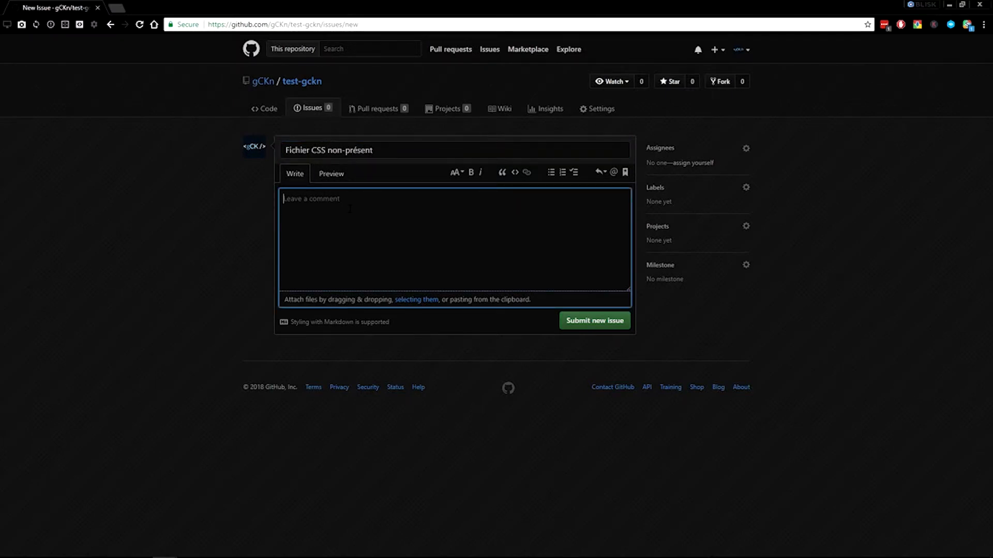
pyautogui.write("Dans mon code HTML, il n'y a pas de code")
pyautogui.press('BackSpace')
pyautogui.write('/Fichier')
pyautogui.press('BackSpace')
pyautogui.press('BackSpace')
pyautogui.press('BackSpace')
pyautogui.press('BackSpace')
pyautogui.press('BackSpace')
pyautogui.press('BackSpace')
pyautogui.press('BackSpace')
pyautogui.press('BackSpace')
pyautogui.write('fichier CSS.')
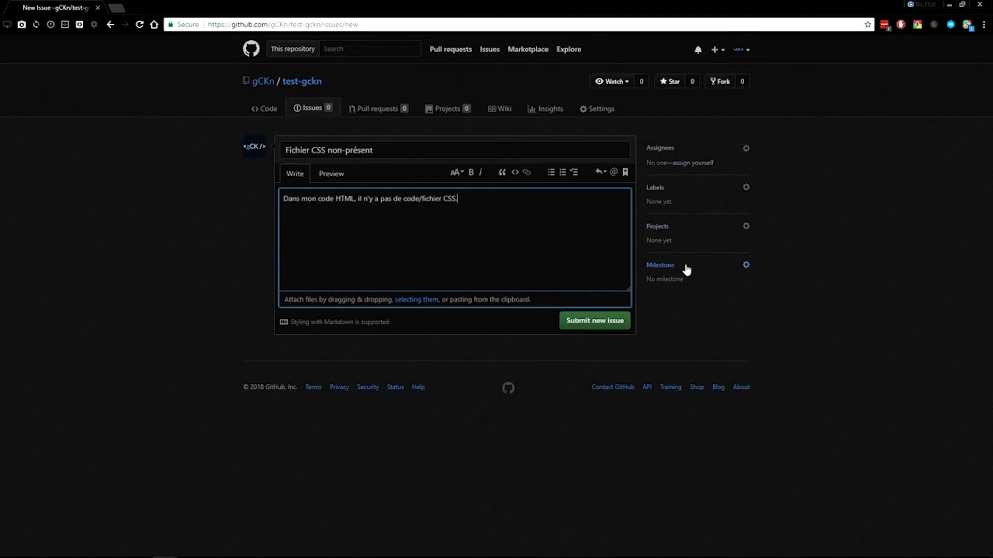
# Assign the new issue to the repository owner's account
pyautogui.click(711, 152)
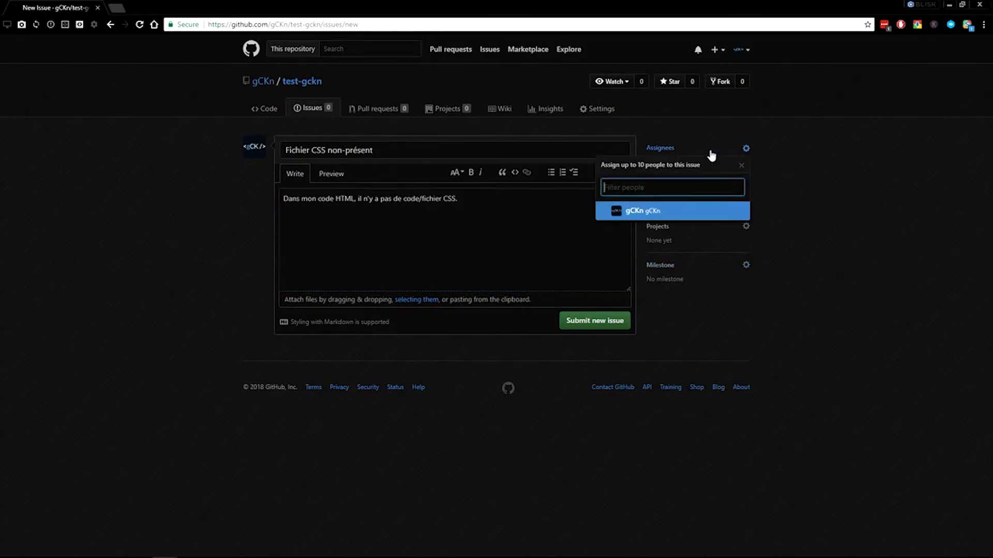
pyautogui.click(653, 217)
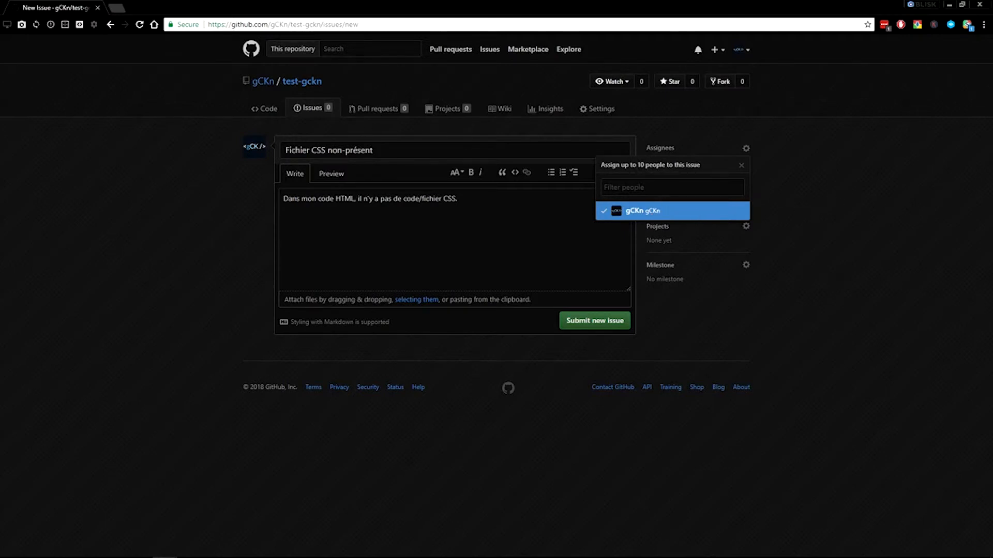
pyautogui.click(774, 190)
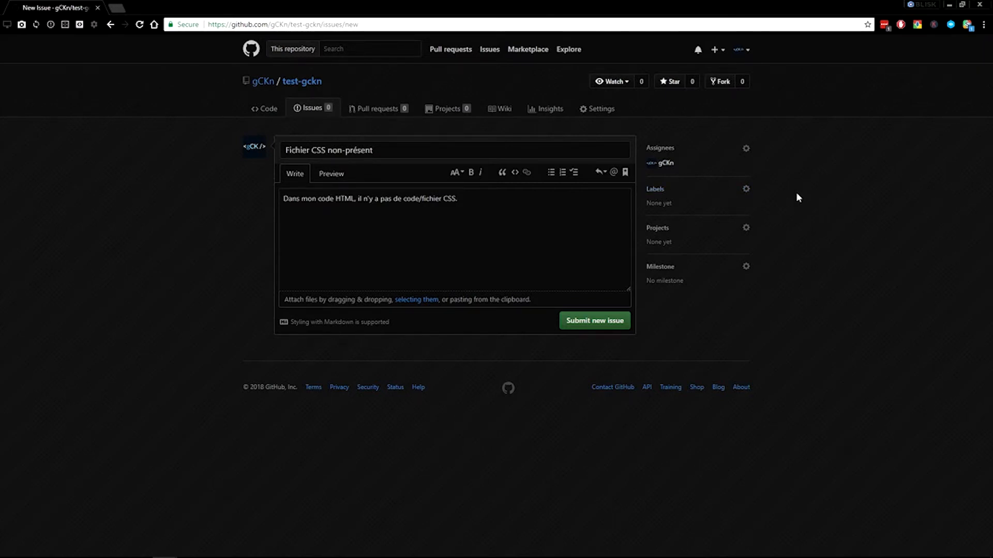
# Apply the bug label to the new issue and submit it
pyautogui.click(745, 189)
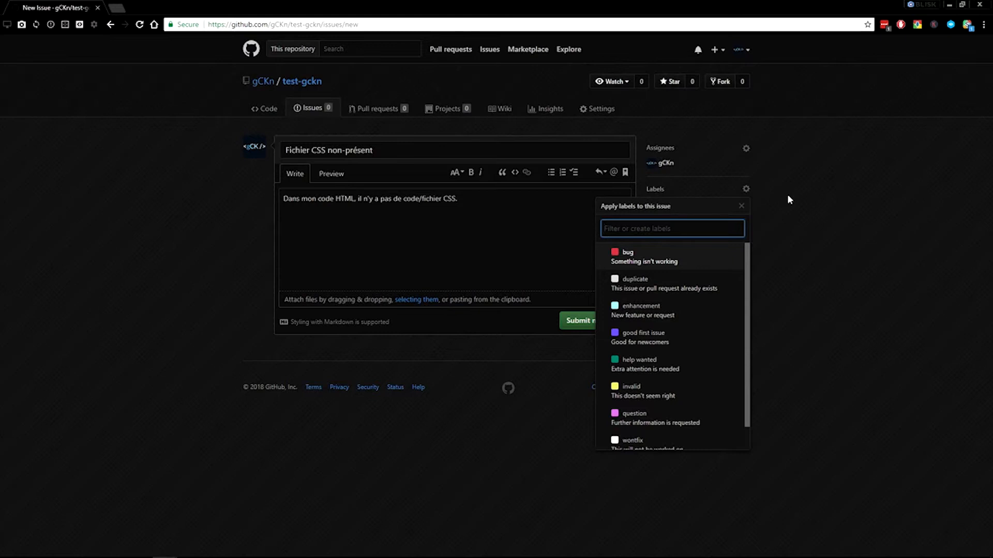
pyautogui.scroll(-1, 669, 293)
pyautogui.scroll(1, 669, 293)
pyautogui.scroll(-1, 668, 305)
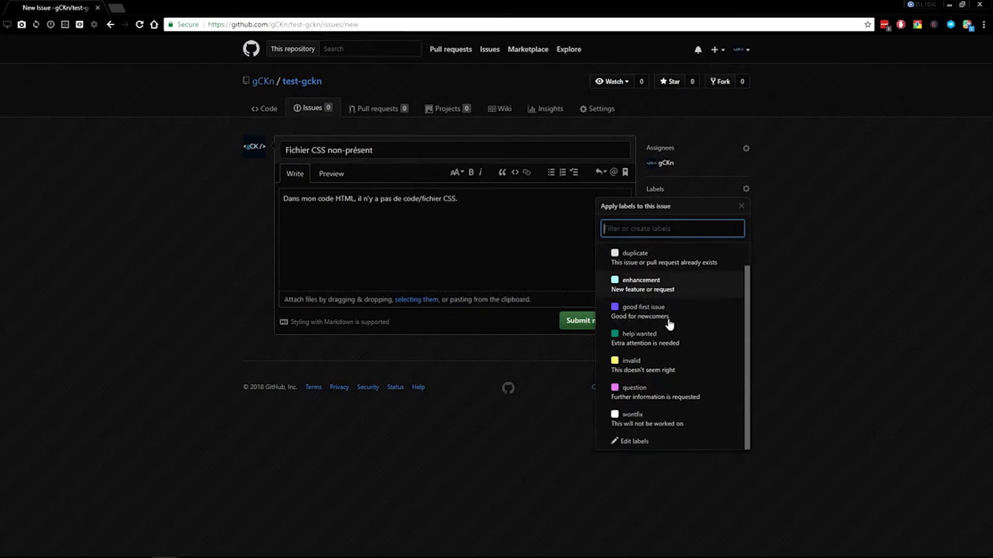
pyautogui.scroll(1, 671, 396)
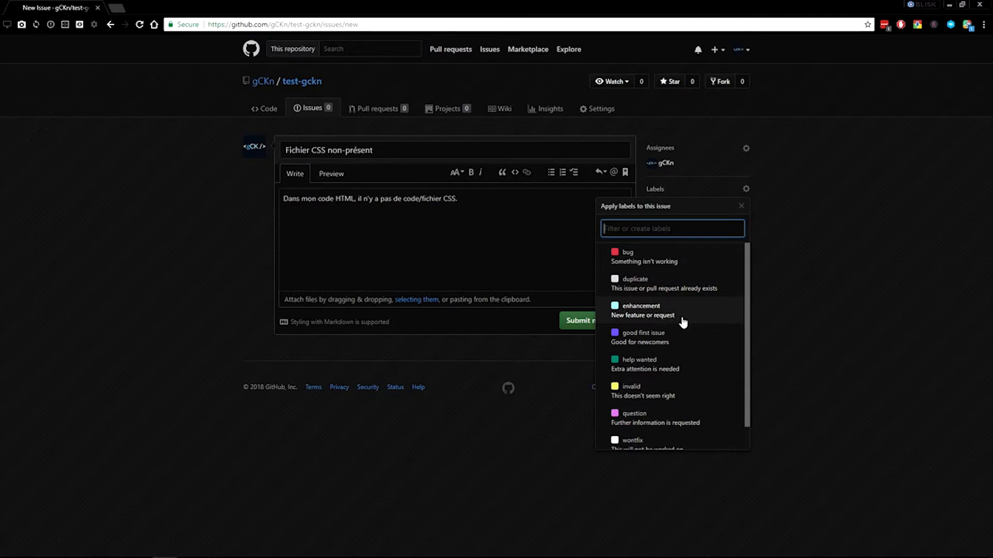
pyautogui.click(640, 266)
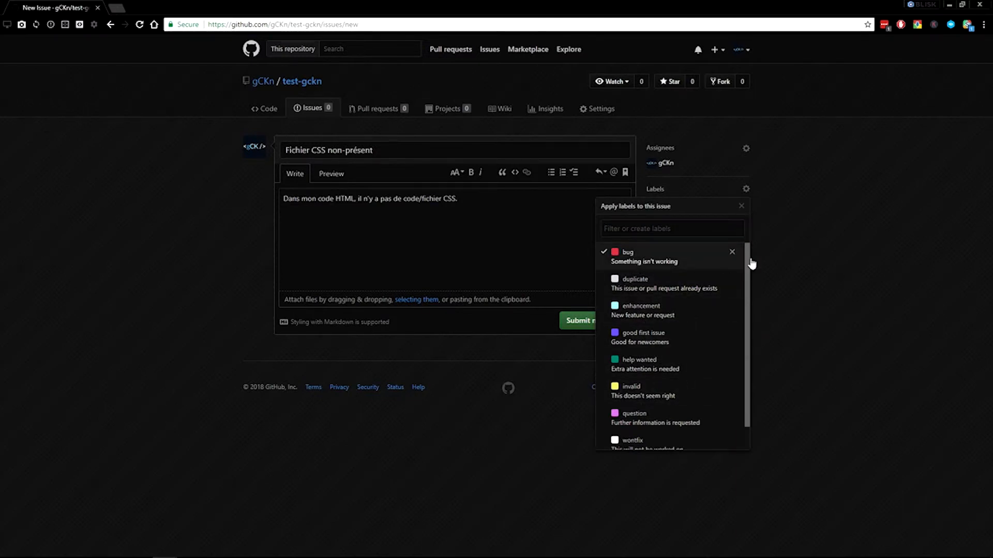
pyautogui.click(770, 263)
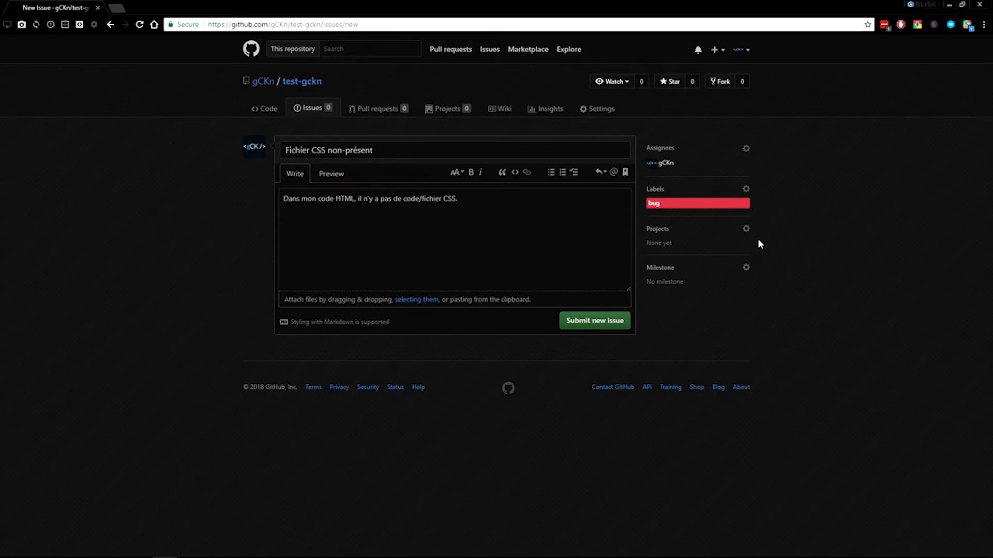
pyautogui.click(587, 325)
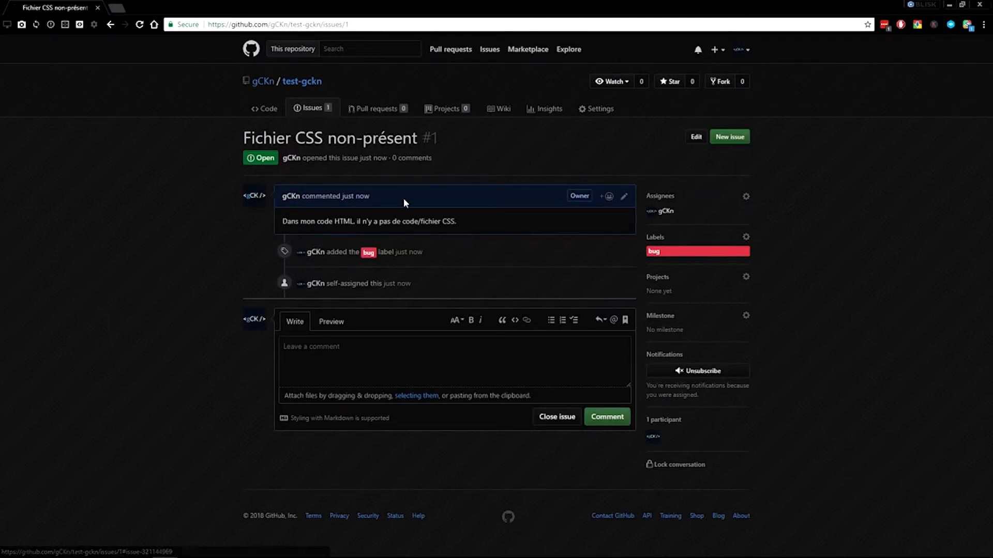
# Examine the submitted issue's activity entries, and check the repository's issue list and available labels
pyautogui.moveTo(417, 283); pyautogui.dragTo(293, 246)
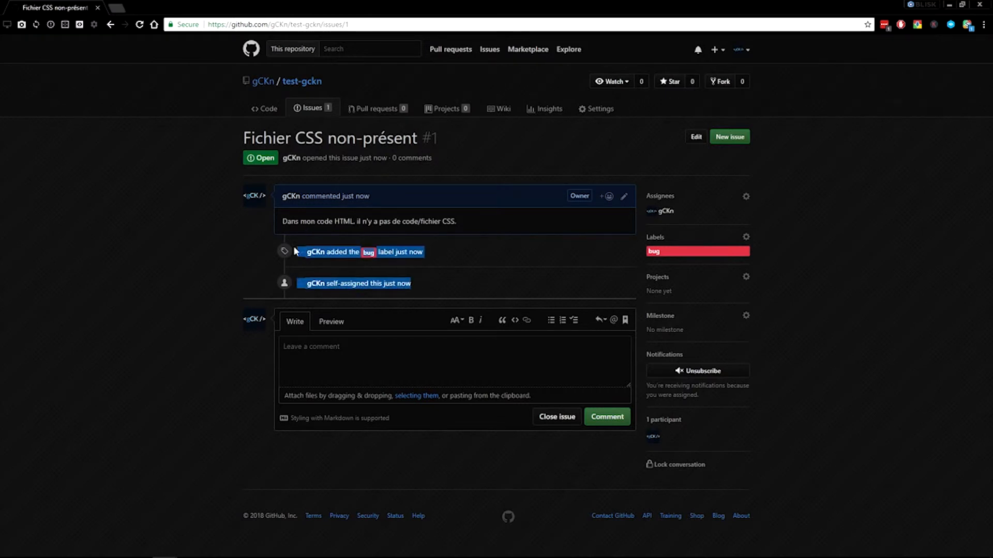
pyautogui.click(430, 272)
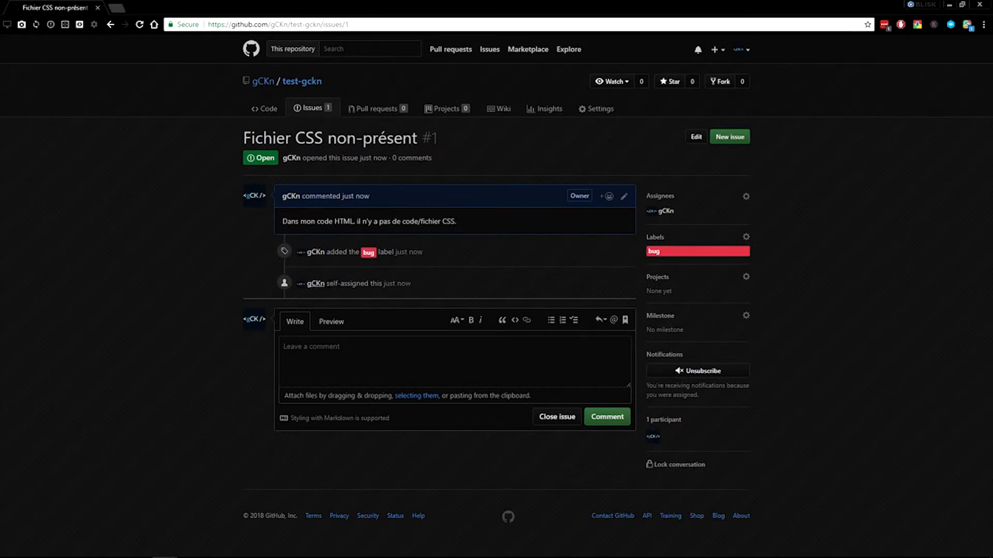
pyautogui.click(311, 109)
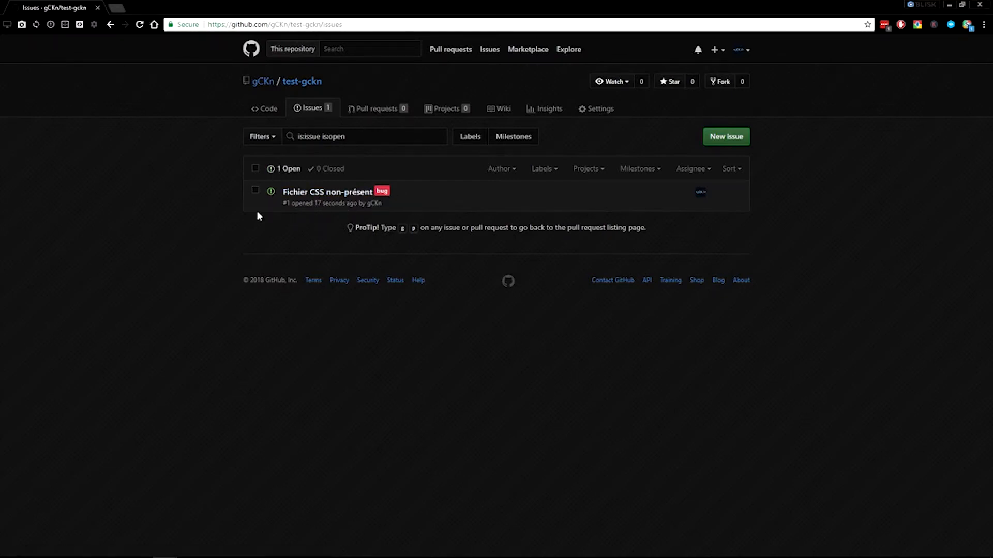
pyautogui.click(472, 138)
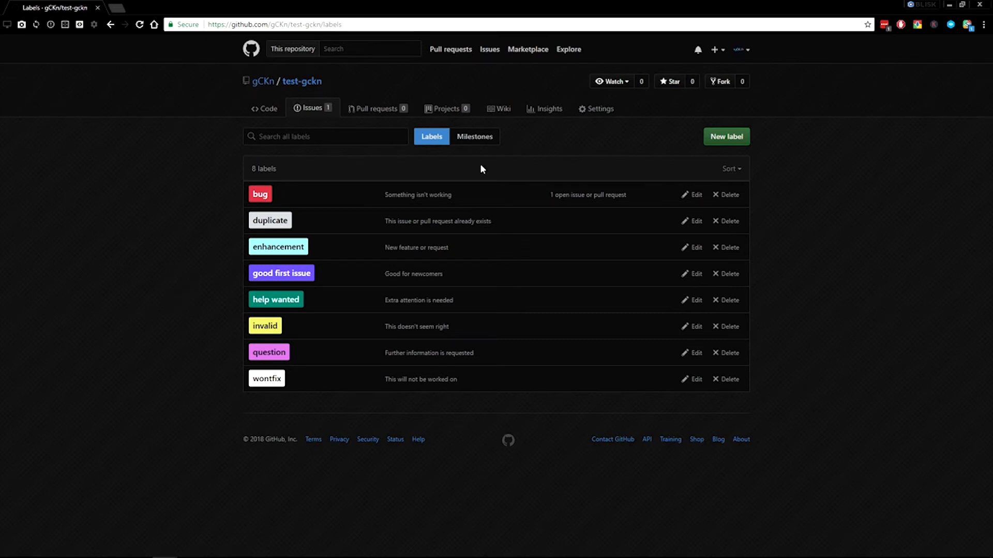
# Create a milestone titled 0.1.0 with the description "/" and no due date in the test-gckn repository
pyautogui.click(475, 137)
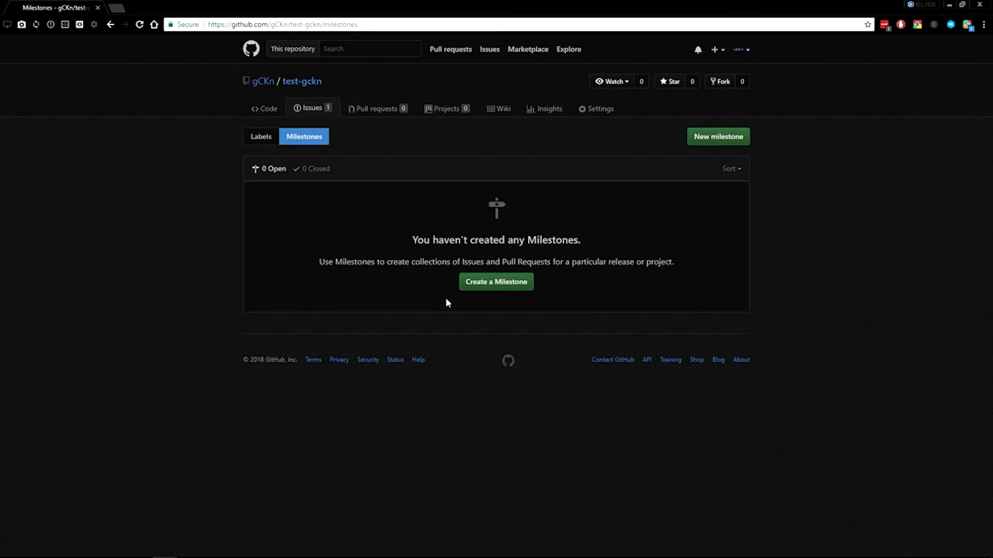
pyautogui.click(491, 286)
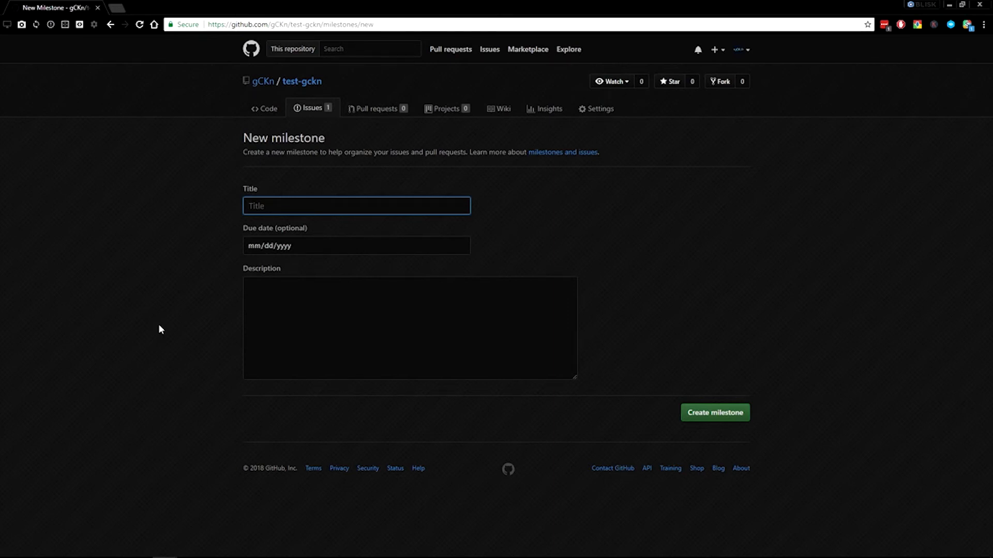
pyautogui.write('0.1.0')
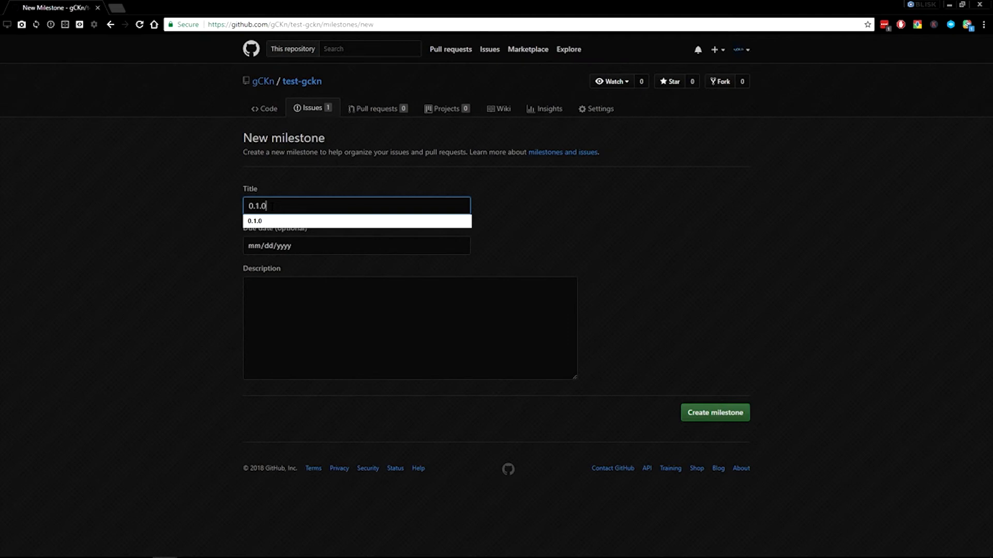
pyautogui.click(164, 225)
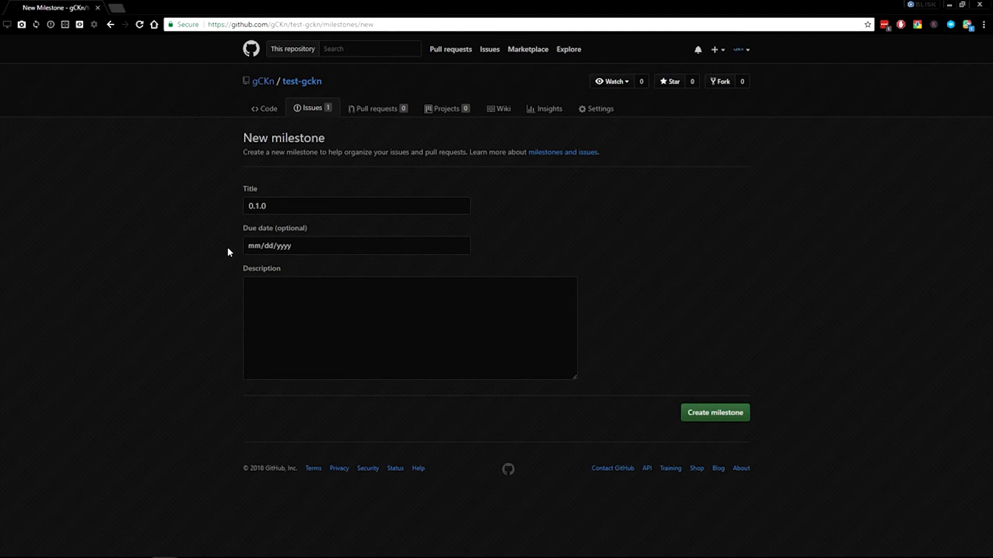
pyautogui.click(276, 293)
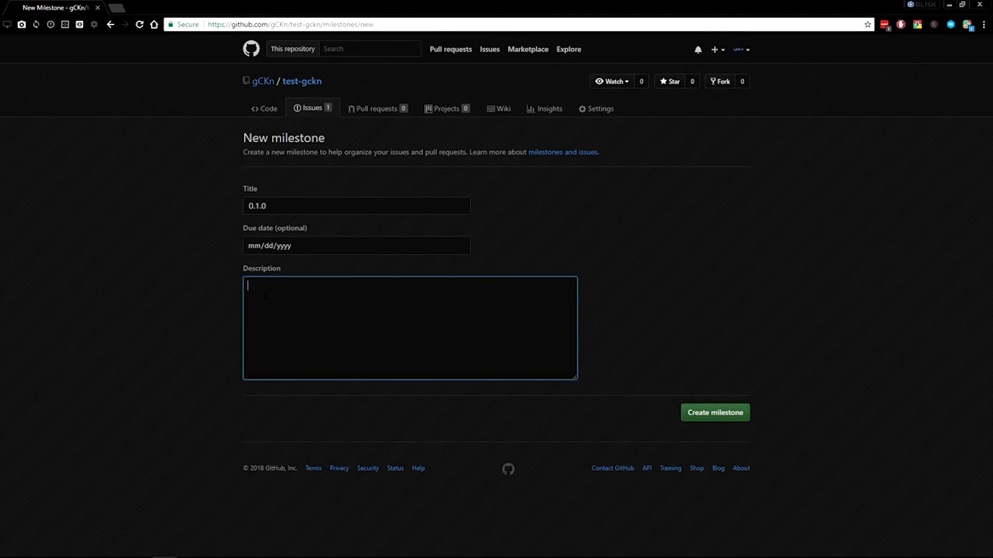
pyautogui.write('/')
pyautogui.click(710, 419)
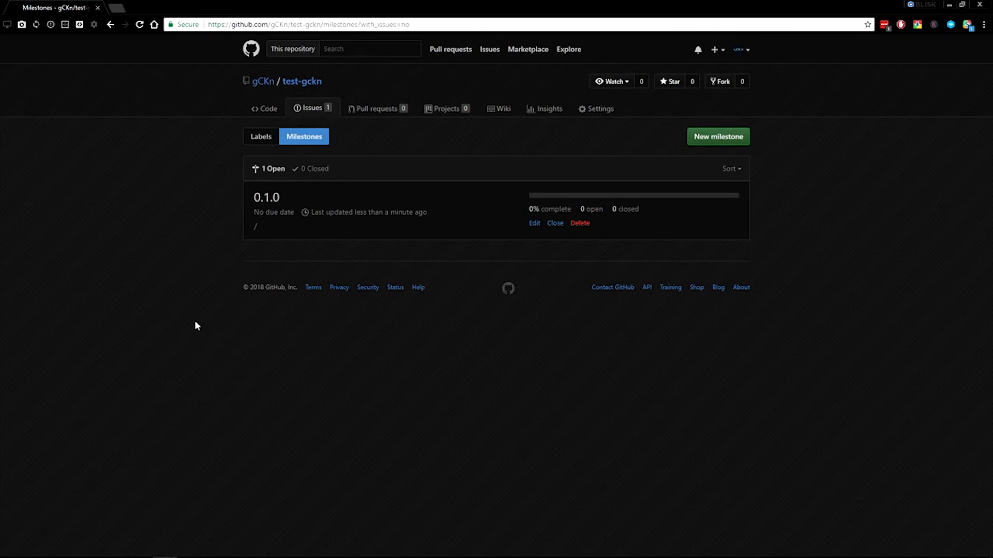
# Add the issue "Fichier CSS non-présent" to the 0.1.0 milestone and check its new activity entry
pyautogui.click(308, 110)
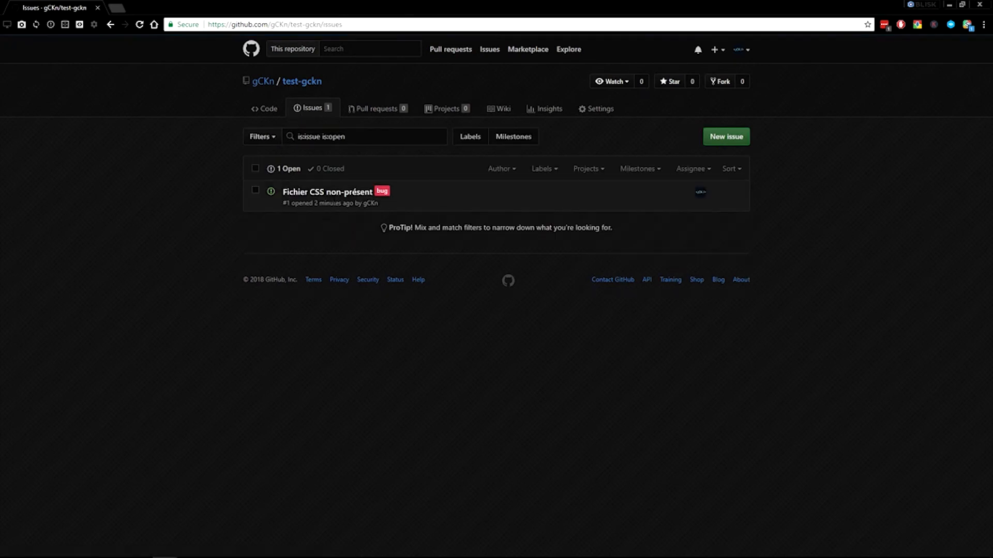
pyautogui.click(327, 192)
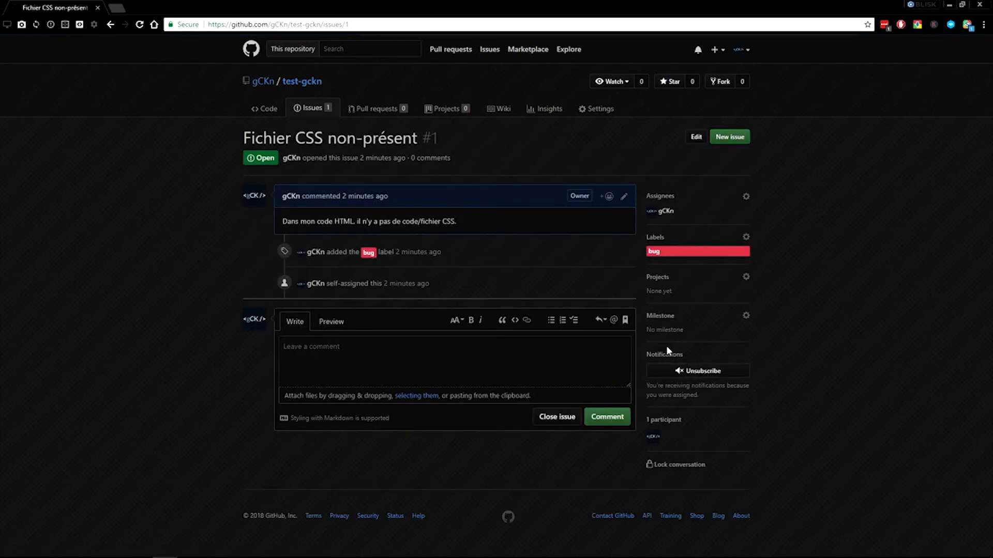
pyautogui.click(676, 324)
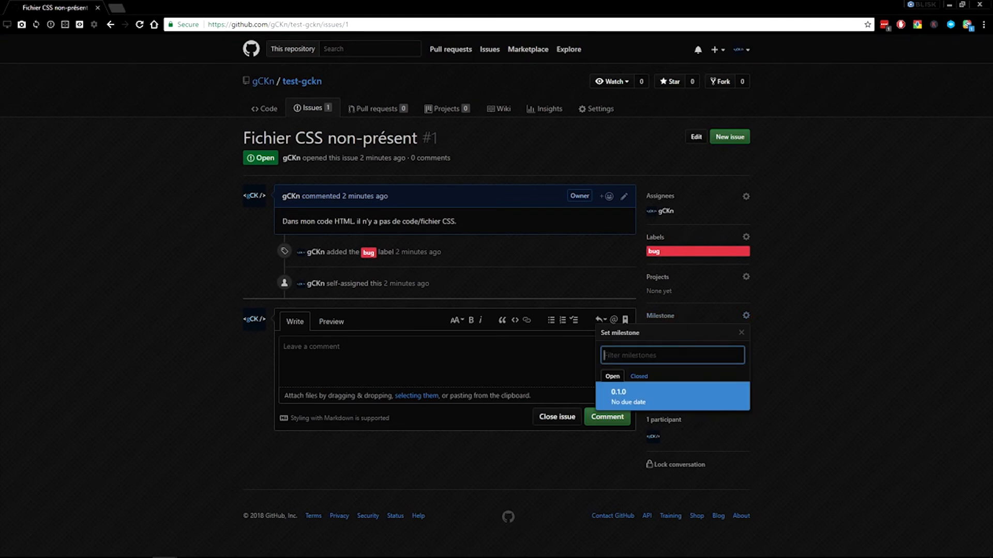
pyautogui.click(646, 390)
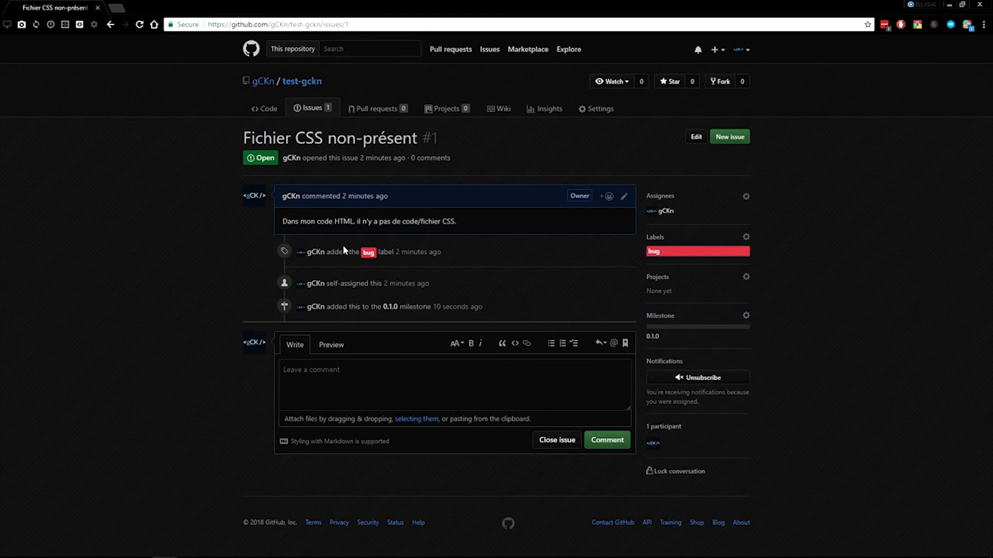
pyautogui.moveTo(519, 308); pyautogui.dragTo(325, 307)
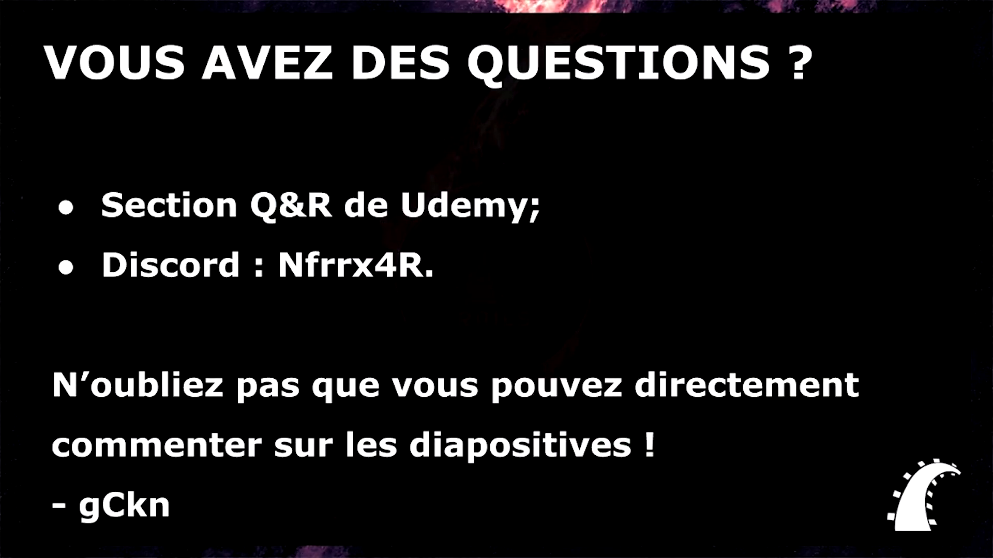